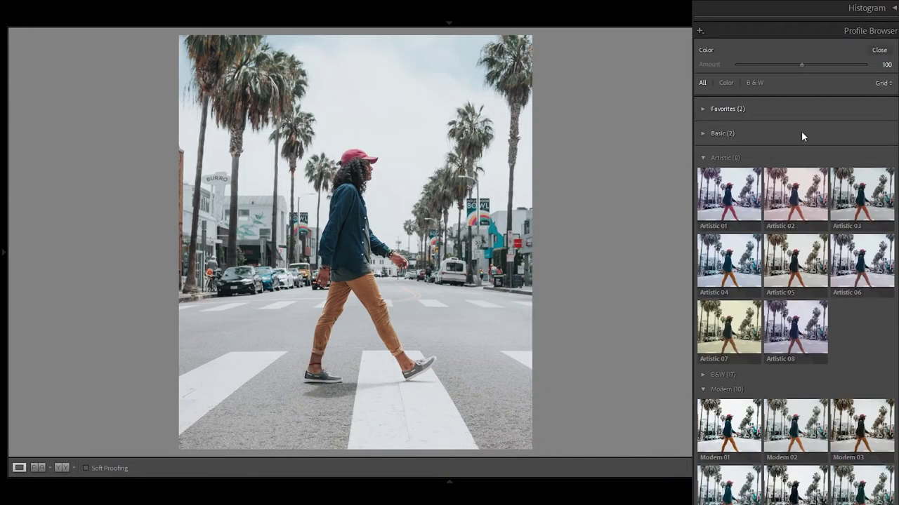
Apply the Artistic 04 profile and raise its amount to 176
click(737, 271)
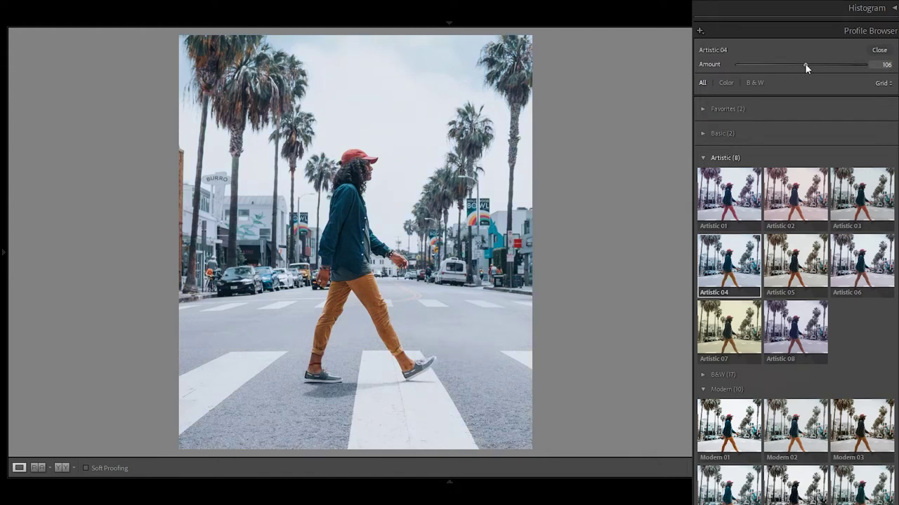
drag(803, 68, 848, 67)
In the Basic panel set Temp +5, Tint +2, Exposure +0.25, Contrast +20, Highlights -100
click(880, 51)
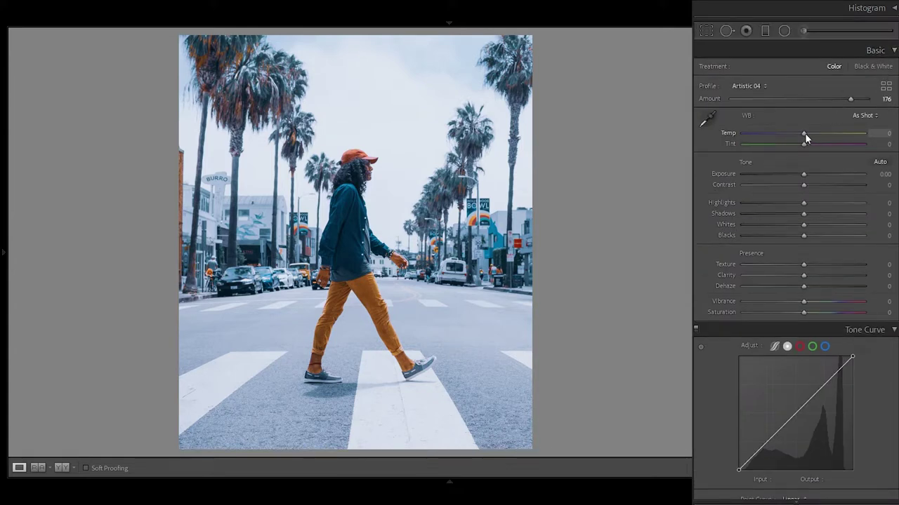
drag(808, 131, 806, 140)
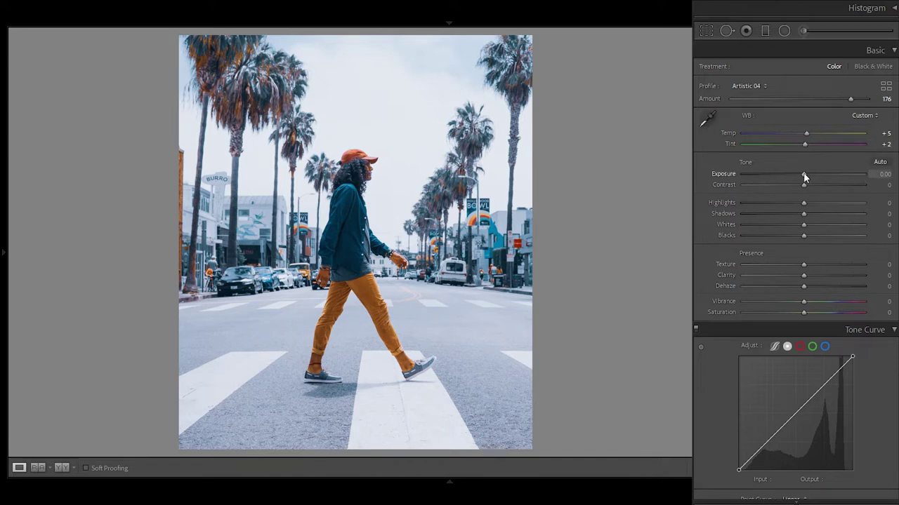
drag(804, 174, 806, 175)
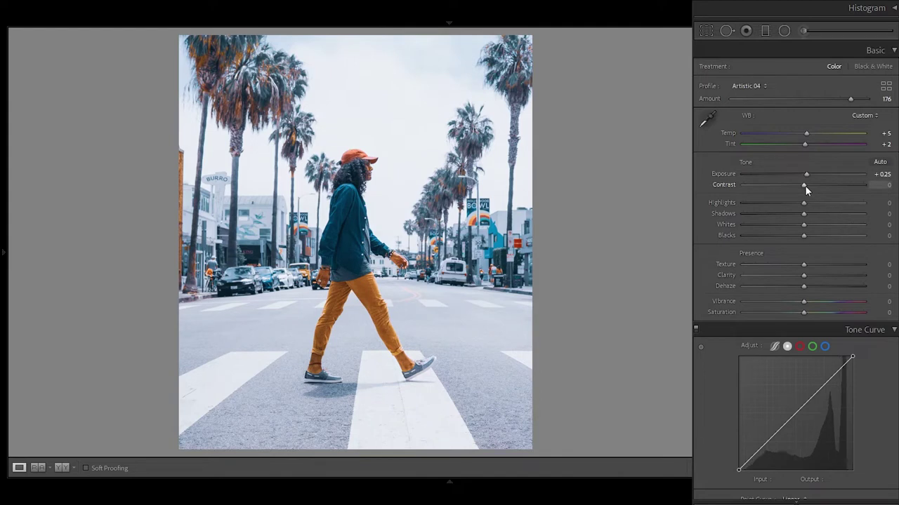
drag(804, 185, 816, 186)
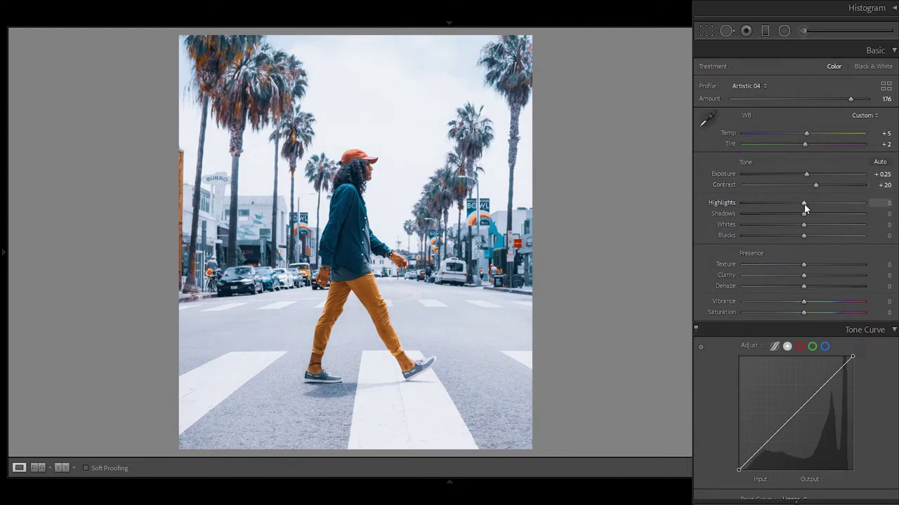
drag(804, 204, 736, 205)
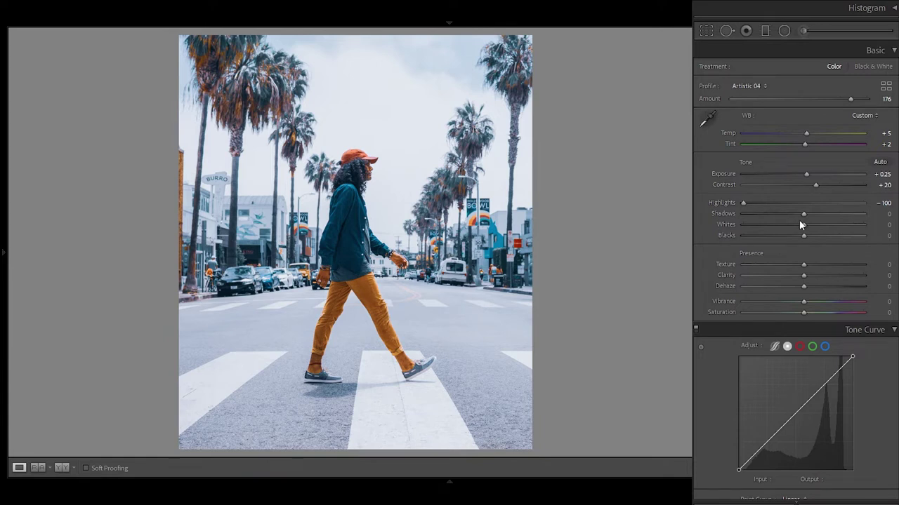
Set Basic sliders: Shadows +72, Whites -36, Blacks -48, Clarity +23, Dehaze +16, Vibrance -38, Saturation +45
mouse_move(805, 213)
mouse_down()
mouse_move(848, 216)
mouse_move(779, 234)
mouse_up()
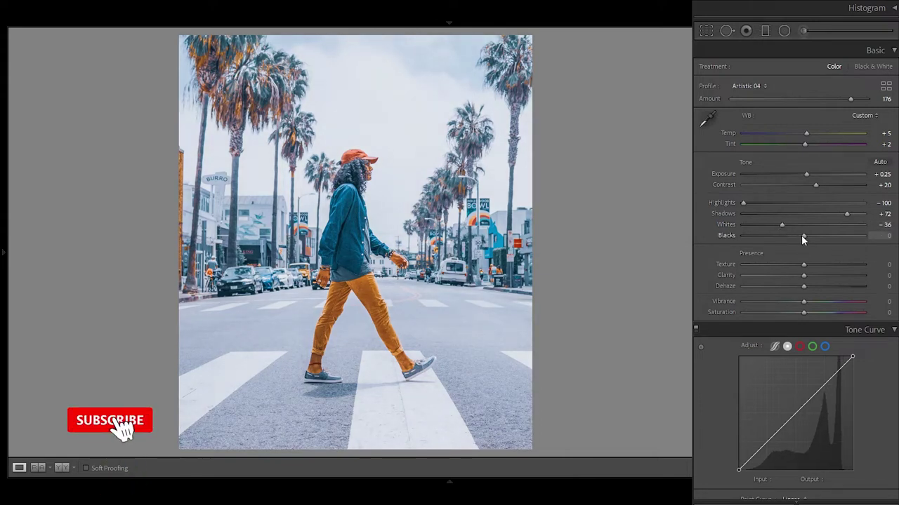
drag(801, 236, 772, 239)
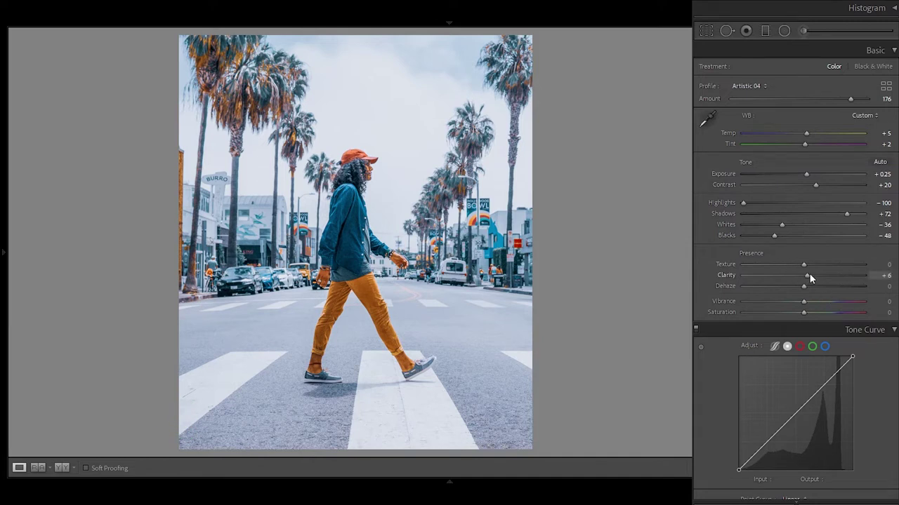
drag(809, 275, 820, 275)
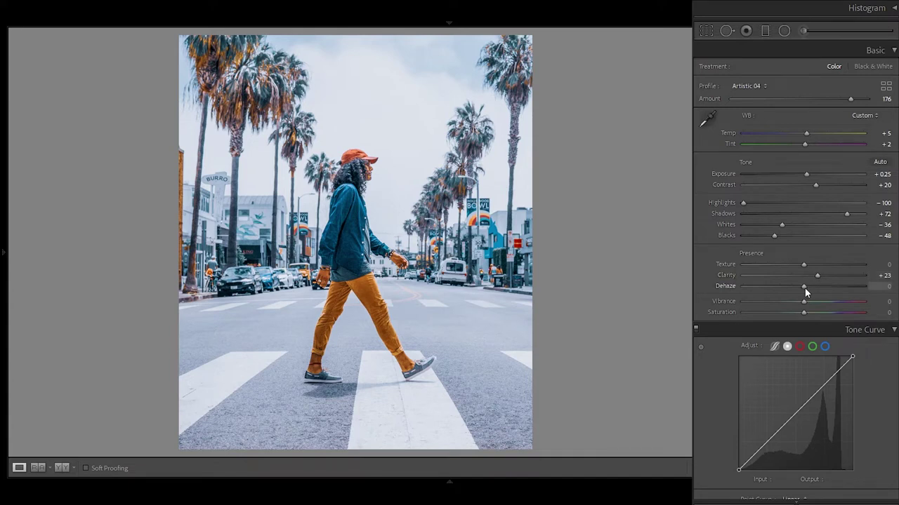
drag(806, 287, 813, 287)
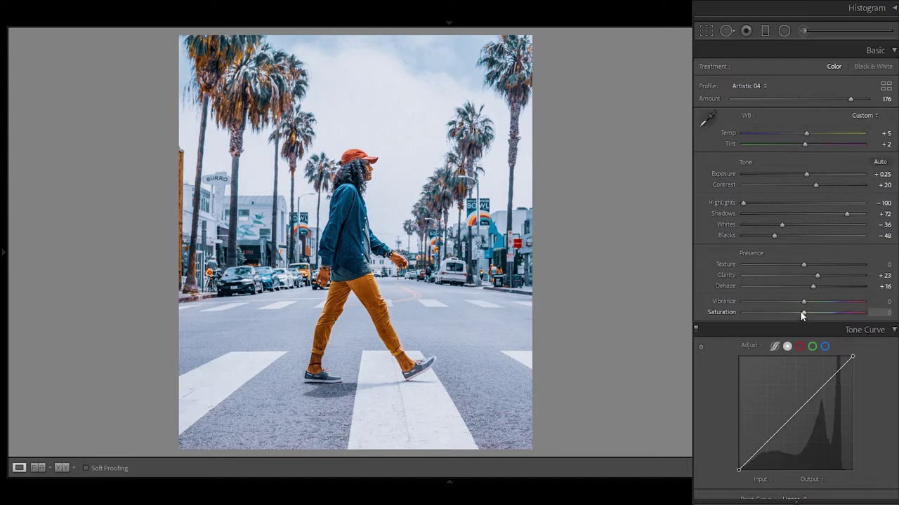
drag(805, 301, 782, 306)
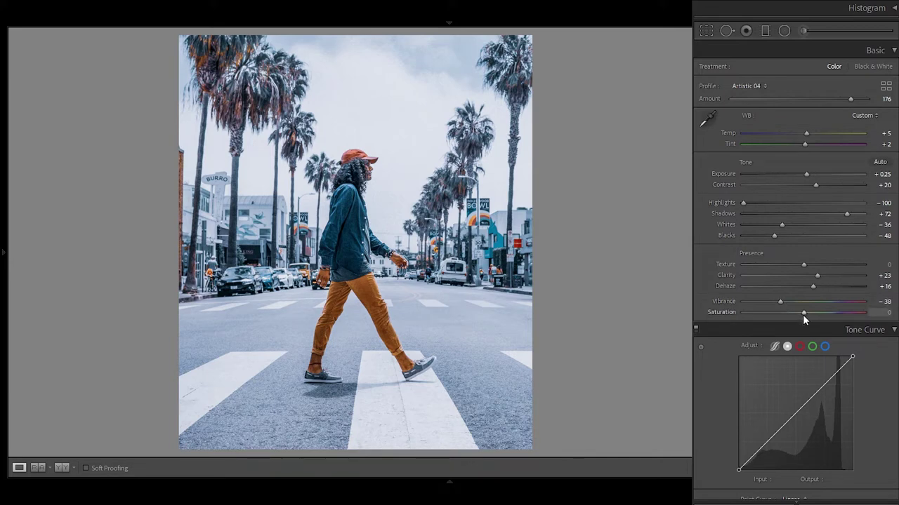
drag(806, 315, 831, 320)
Lift the tone curve's black point to input 18 and add curve points at 95/95 and 189/193
scroll(796, 281, down, 2)
scroll(796, 281, down, 4)
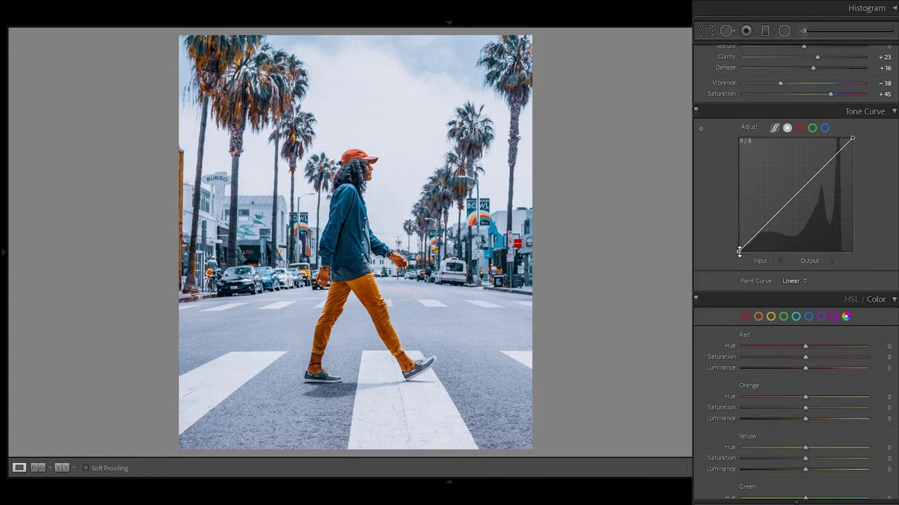
drag(739, 251, 746, 252)
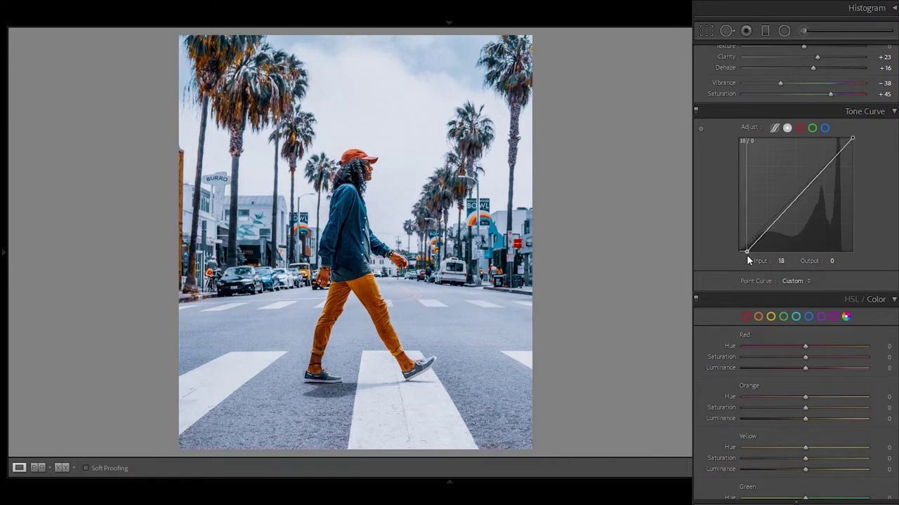
click(824, 168)
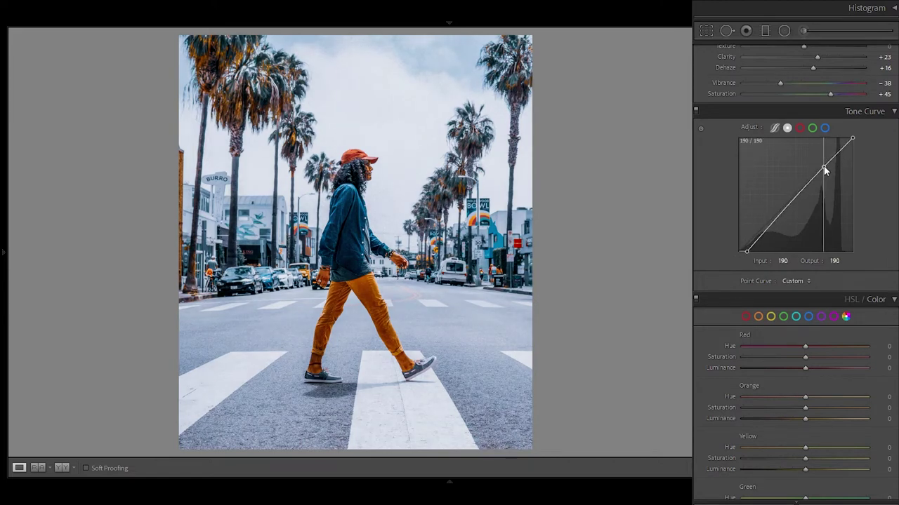
drag(824, 167, 824, 168)
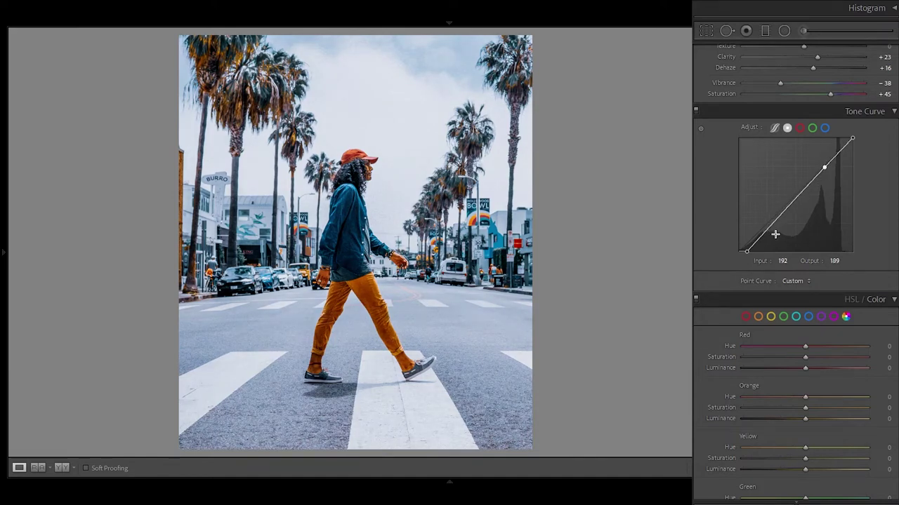
click(782, 211)
drag(783, 212, 781, 210)
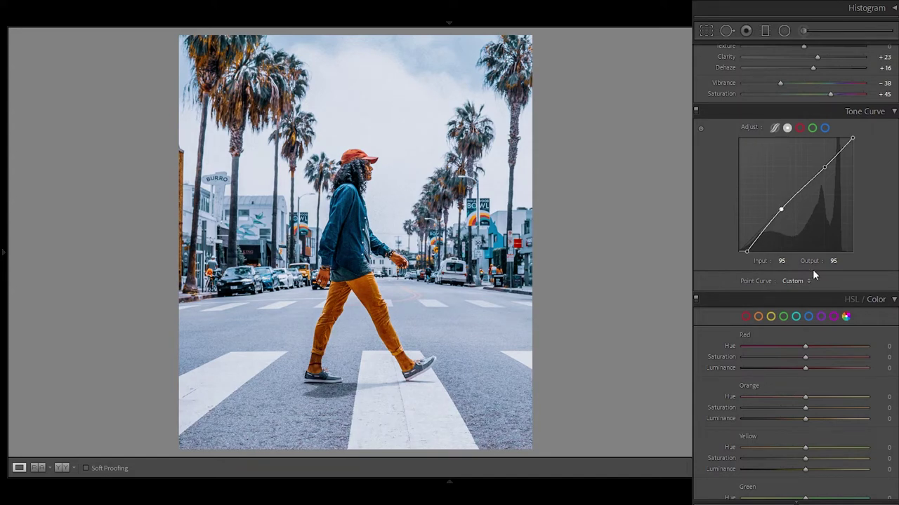
mouse_move(825, 169)
drag(825, 169, 824, 166)
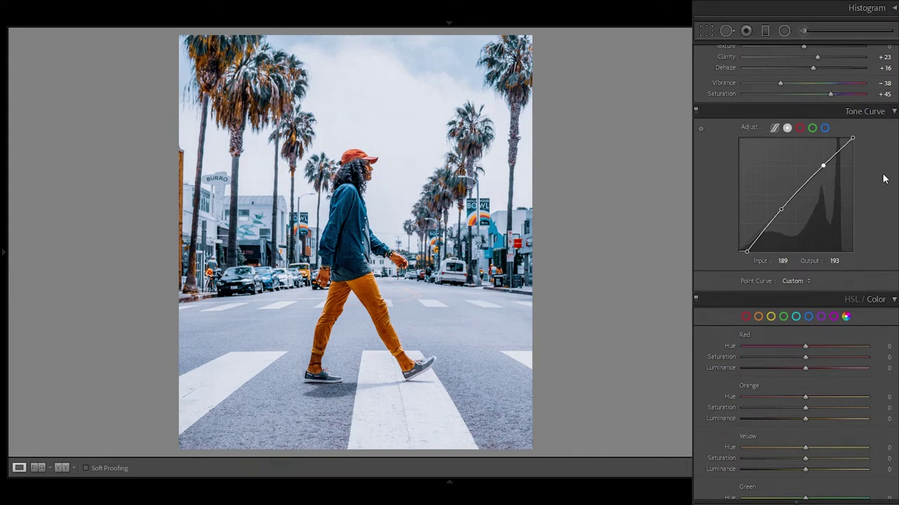
Set Red Hue -18, Saturation -13, Luminance -20, and Orange Hue -7, Saturation -17 in HSL
scroll(883, 179, down, 5)
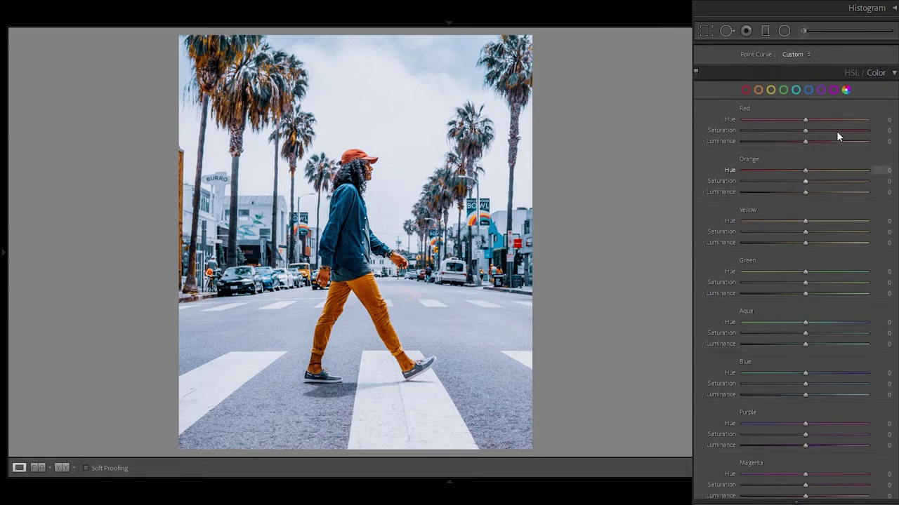
drag(805, 119, 793, 123)
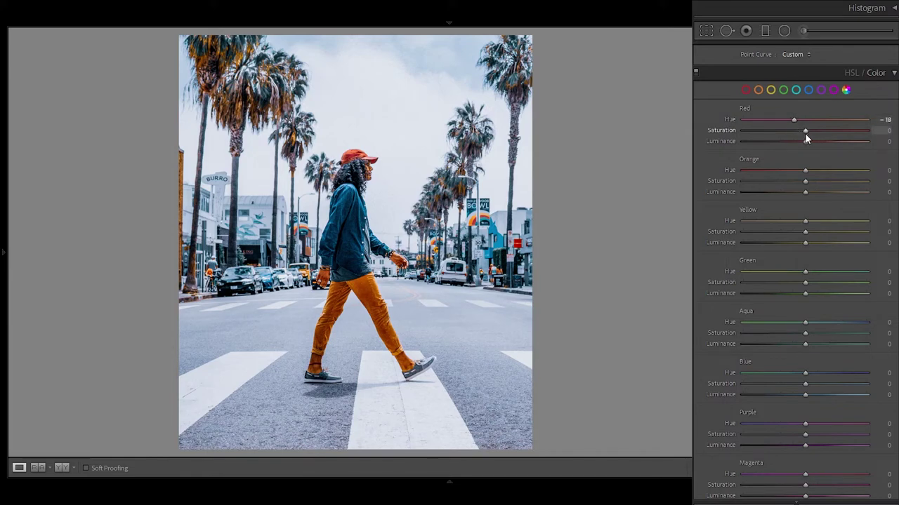
drag(800, 133, 796, 140)
drag(796, 132, 790, 142)
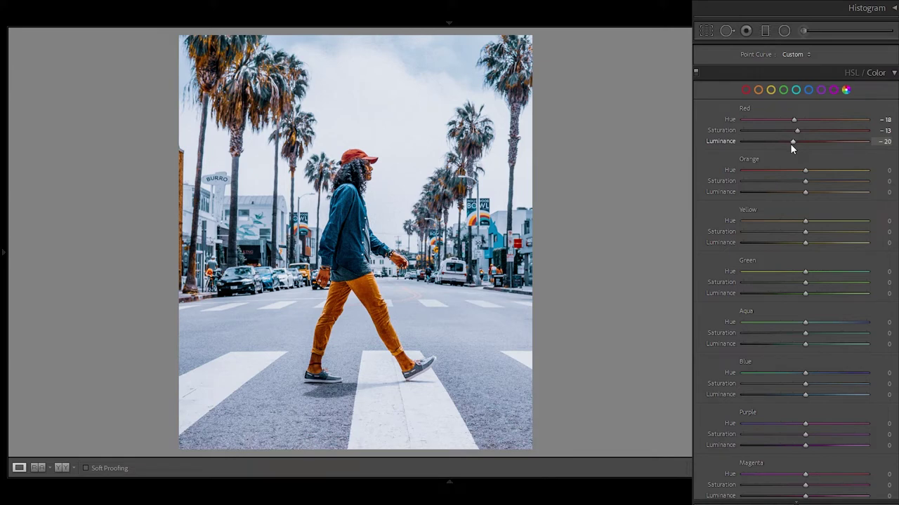
click(797, 170)
drag(797, 174, 793, 183)
Set Orange luminance +12, Yellow hue -100 with less saturation, and desaturate and darken greens to -39
drag(805, 196, 817, 192)
drag(807, 226, 717, 227)
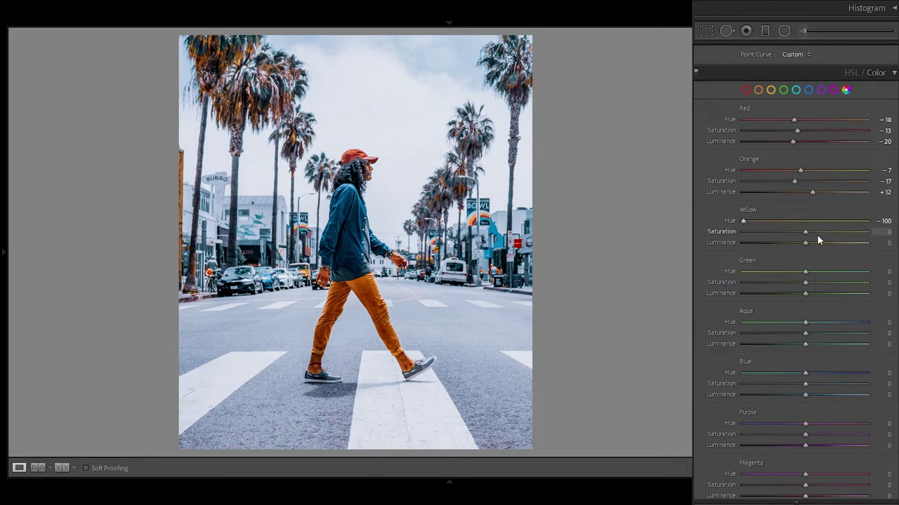
drag(805, 236, 777, 238)
drag(805, 271, 870, 276)
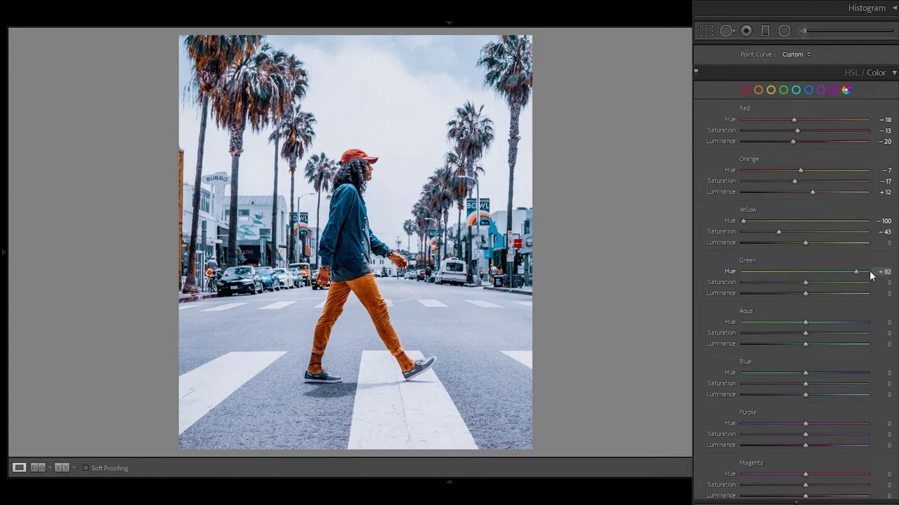
drag(809, 283, 743, 282)
drag(807, 294, 782, 298)
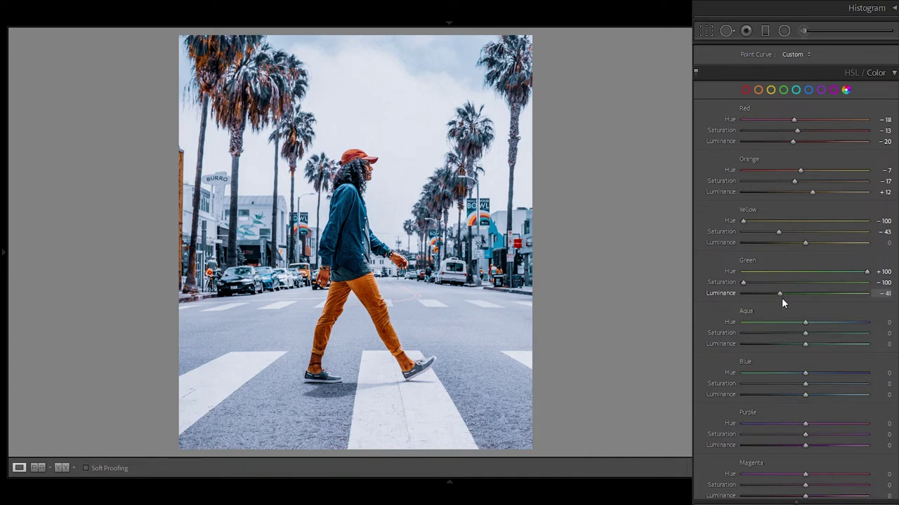
key(Up)
key(Up)
Shift the Aqua hue to +48, and shift, desaturate and darken the blues
drag(804, 322, 830, 321)
drag(831, 322, 735, 333)
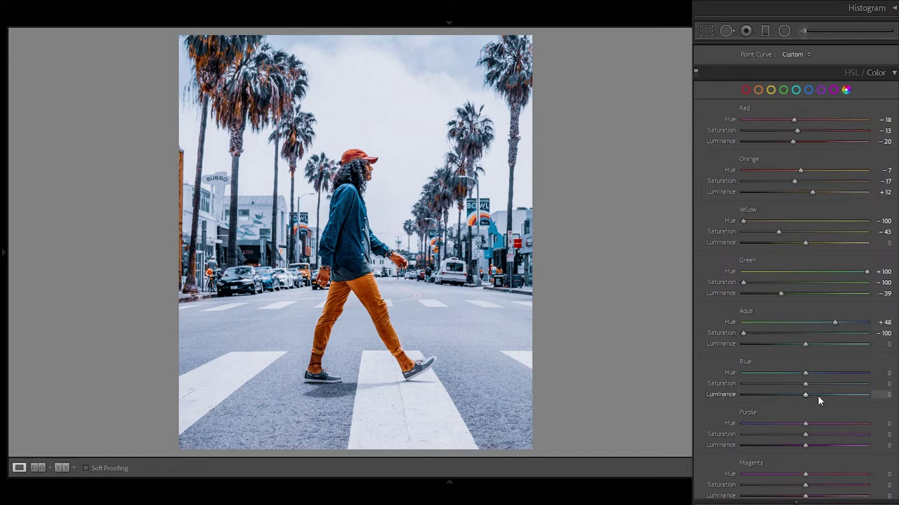
drag(806, 373, 777, 373)
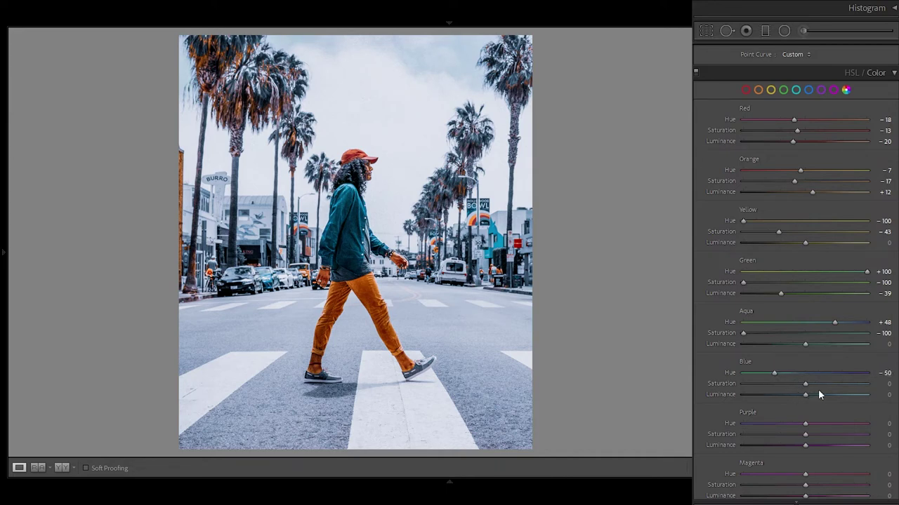
drag(819, 387, 782, 386)
drag(808, 393, 791, 394)
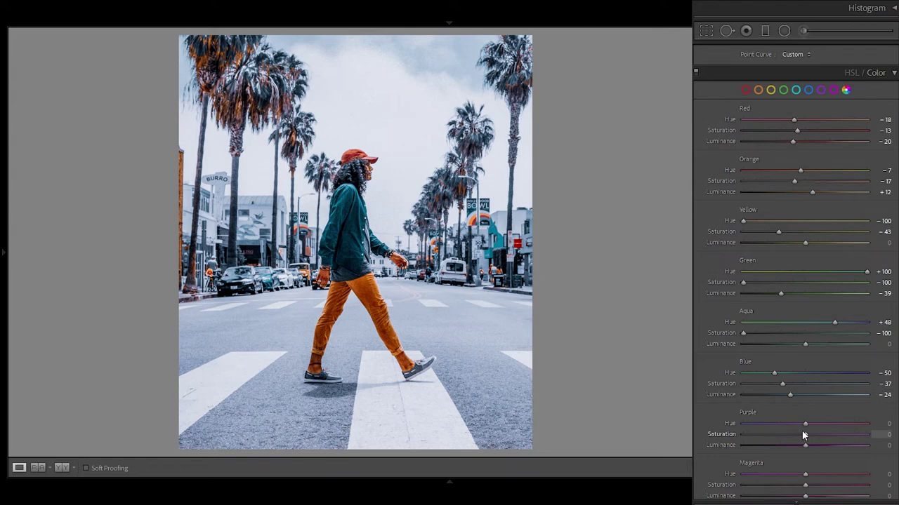
Set Purple Hue -42, Saturation -66, and Magenta Hue +33, Saturation -100
drag(805, 424, 778, 425)
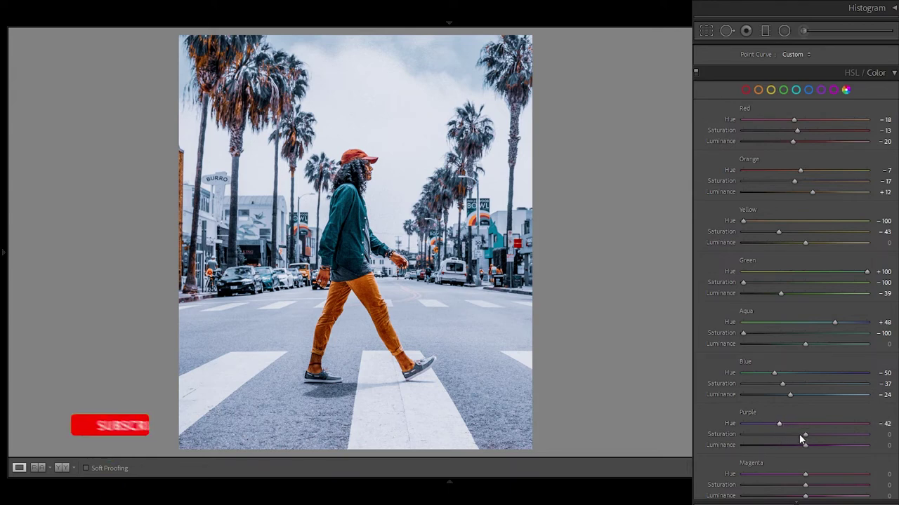
drag(803, 435, 761, 438)
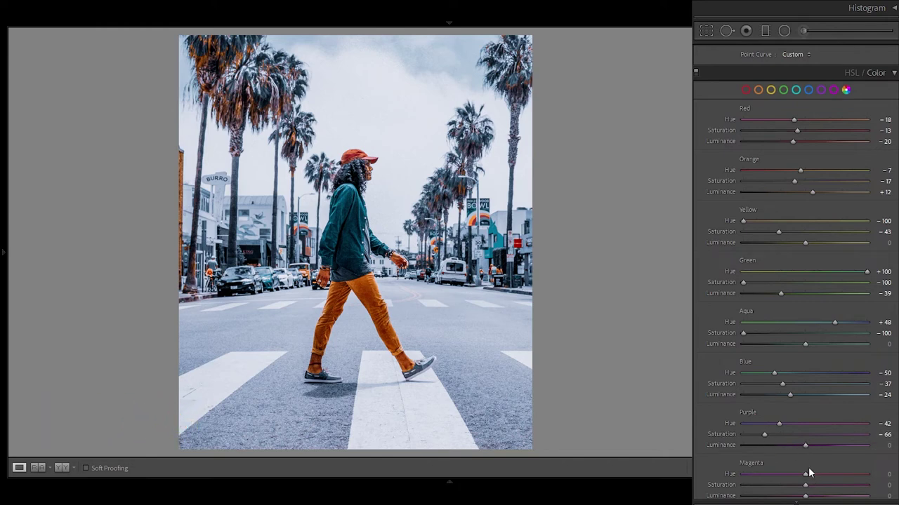
scroll(804, 319, down, 3)
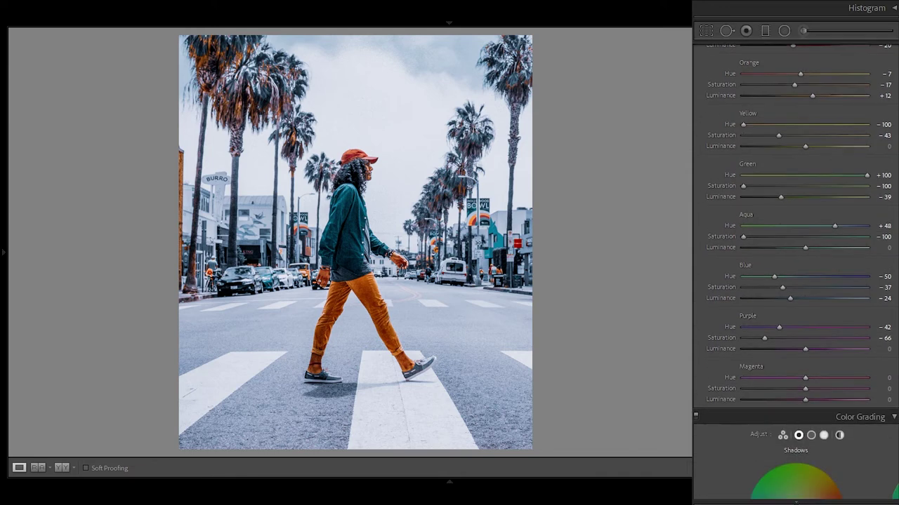
scroll(804, 320, down, 2)
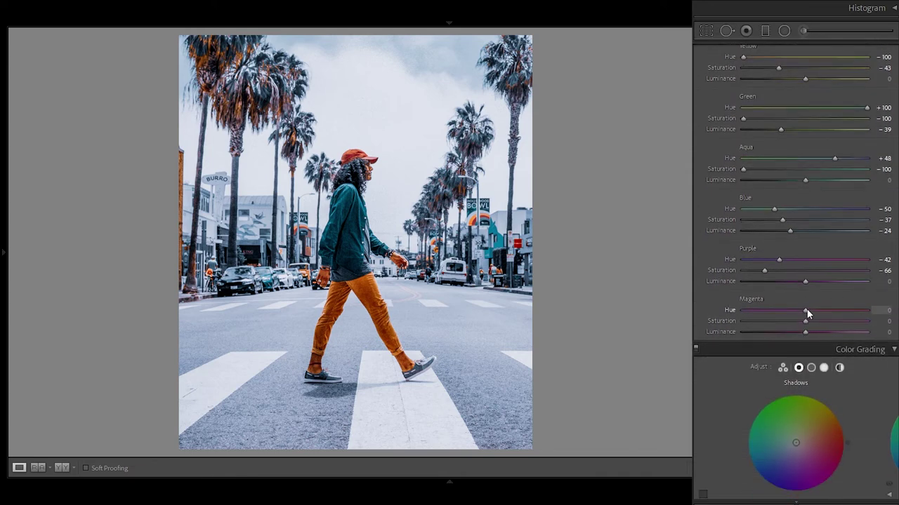
drag(805, 314, 826, 313)
drag(805, 321, 735, 321)
Tint the shadows teal-blue at hue 205, saturation 14, with Blending 100 and Balance -17
scroll(798, 168, down, 3)
scroll(798, 169, down, 2)
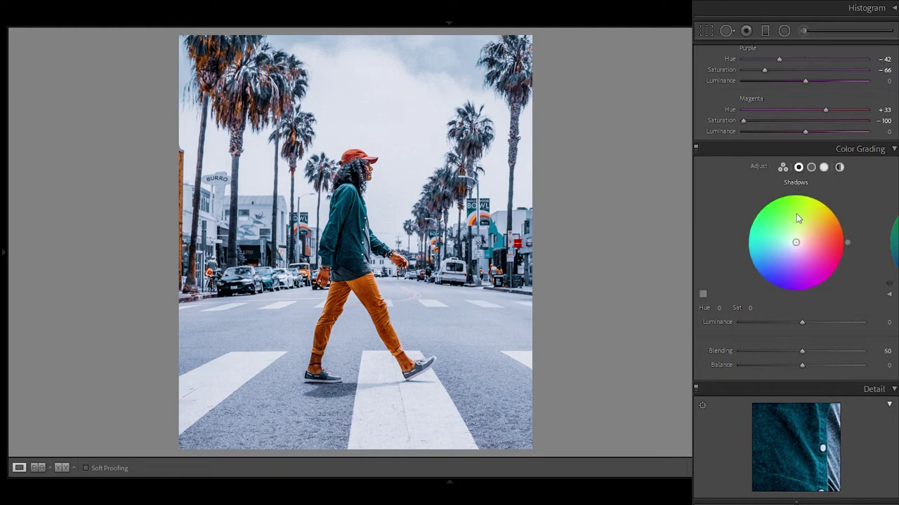
mouse_move(720, 309)
mouse_down()
mouse_move(772, 309)
mouse_move(722, 310)
mouse_move(761, 310)
mouse_up()
drag(790, 245, 789, 245)
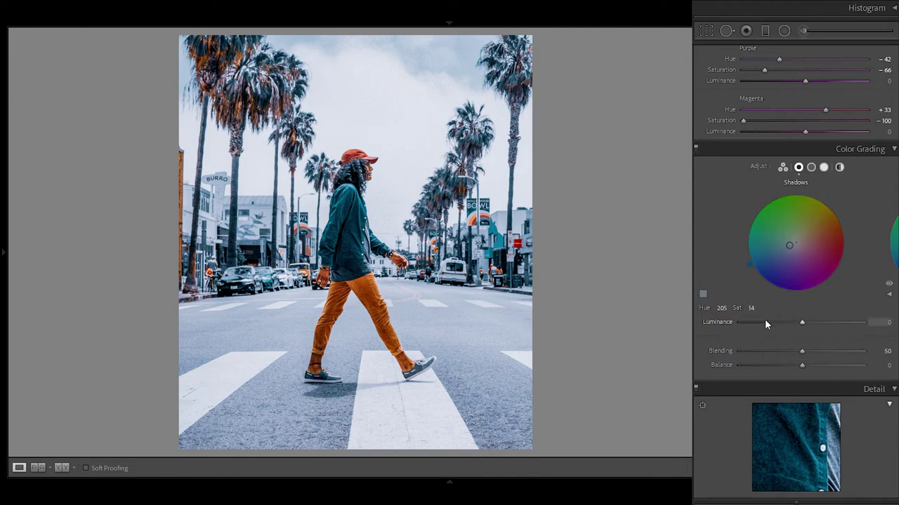
drag(801, 351, 889, 353)
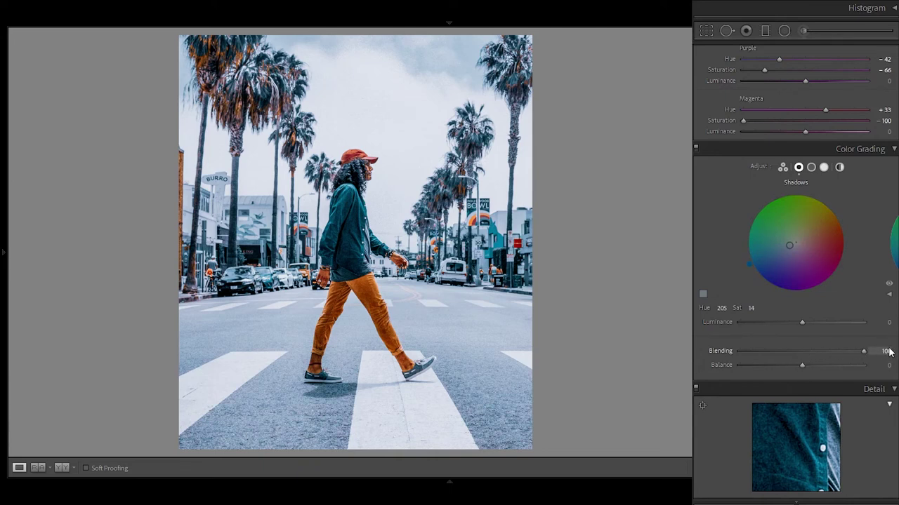
drag(795, 368, 788, 368)
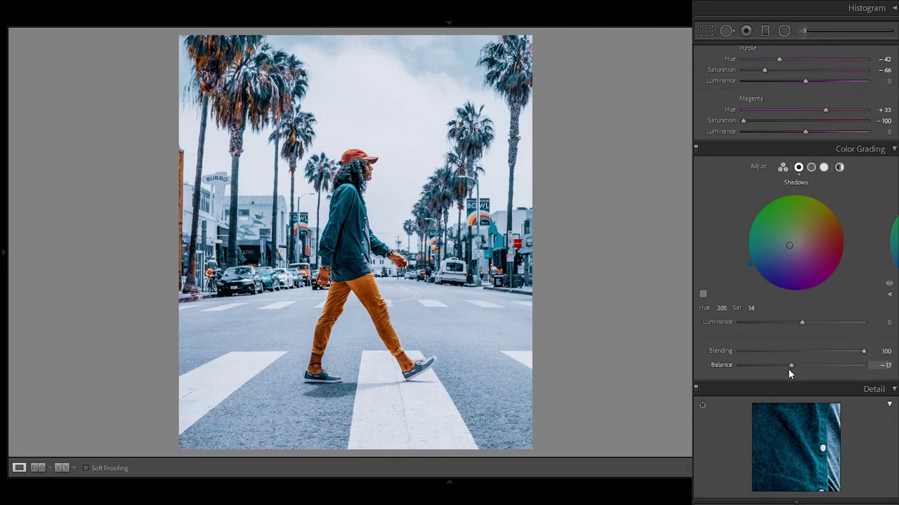
Tint the highlights orange at hue 38, saturation 12
click(824, 168)
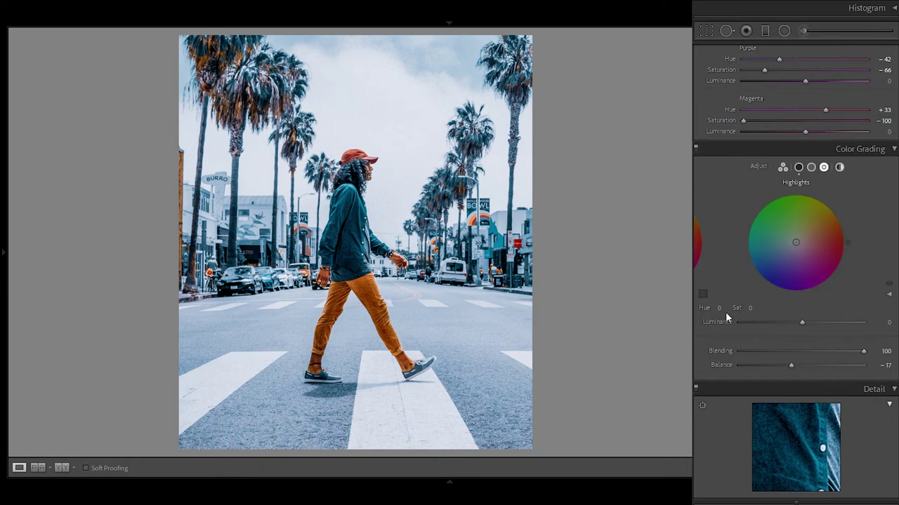
drag(723, 311, 750, 311)
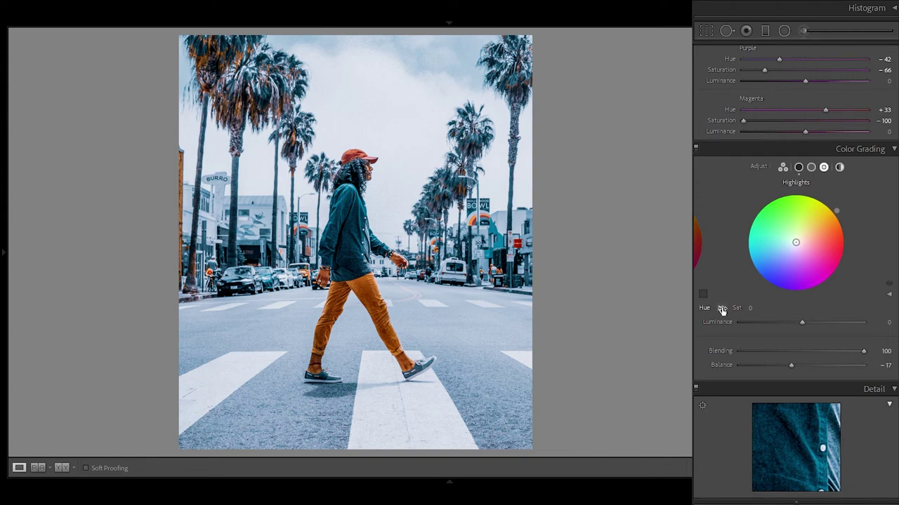
drag(746, 309, 753, 309)
drag(752, 309, 752, 309)
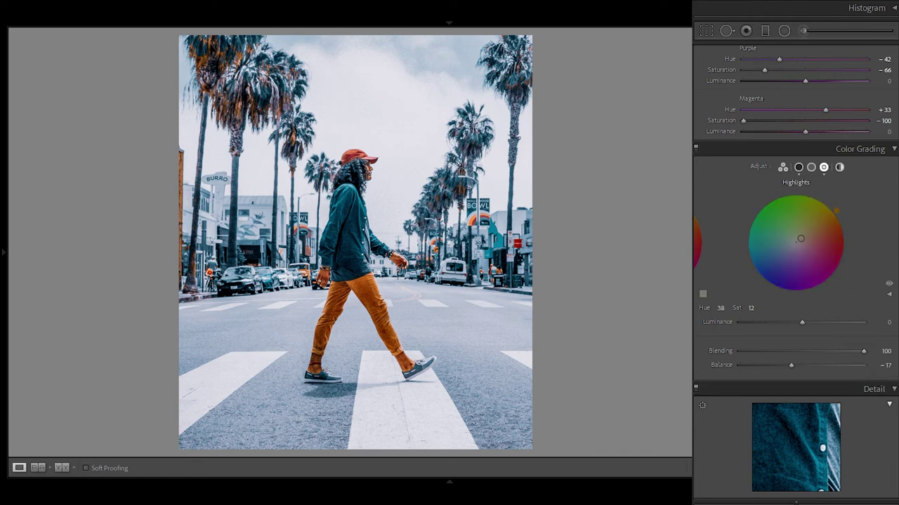
Add sharpening with Amount 3 and Masking 23
scroll(796, 280, down, 3)
scroll(795, 281, down, 5)
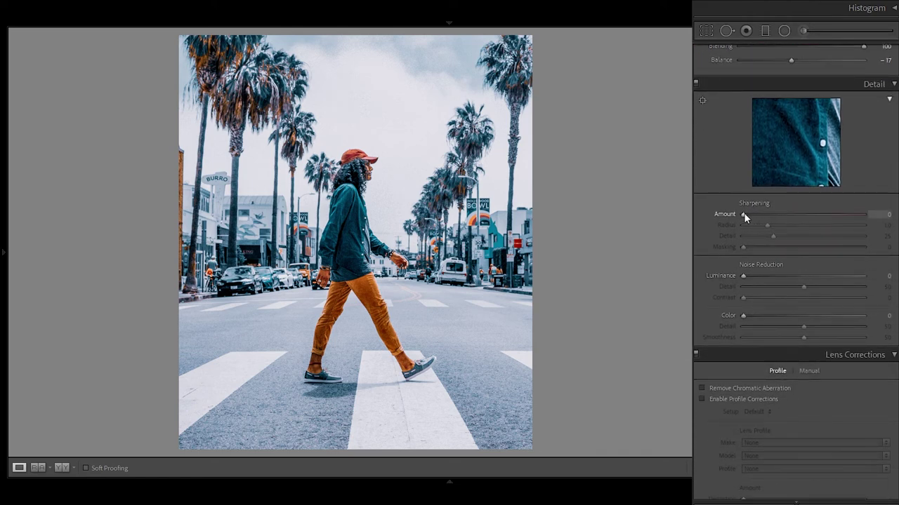
drag(744, 214, 745, 219)
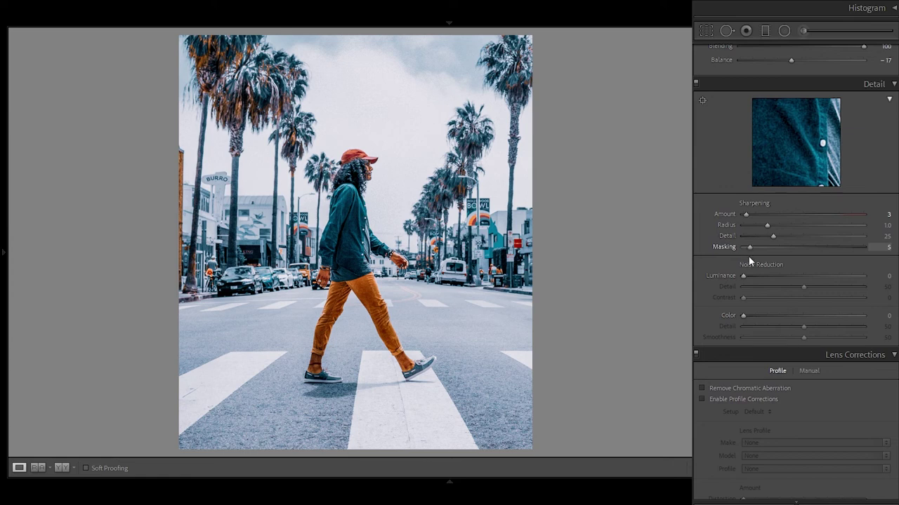
drag(749, 258, 773, 276)
Set Luminance noise reduction 19, Color noise reduction 44, and remove chromatic aberration
scroll(772, 276, down, 3)
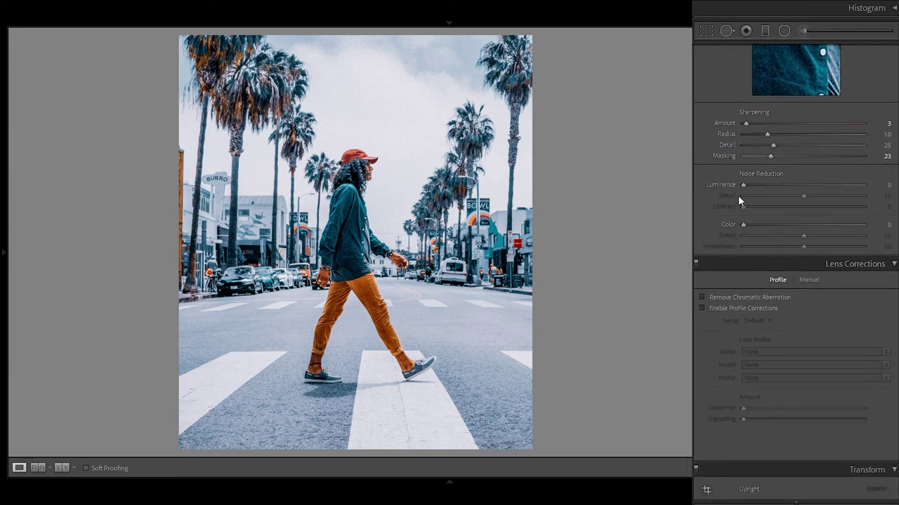
drag(745, 185, 764, 187)
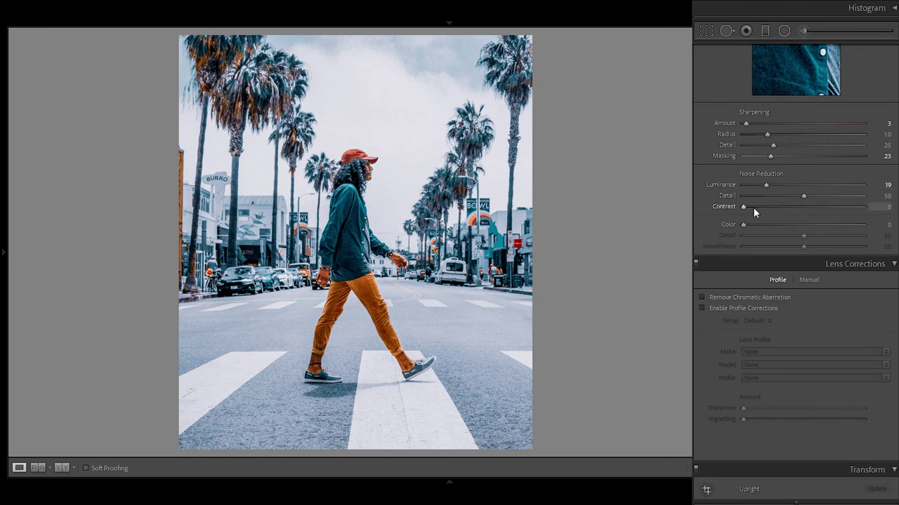
drag(742, 225, 791, 231)
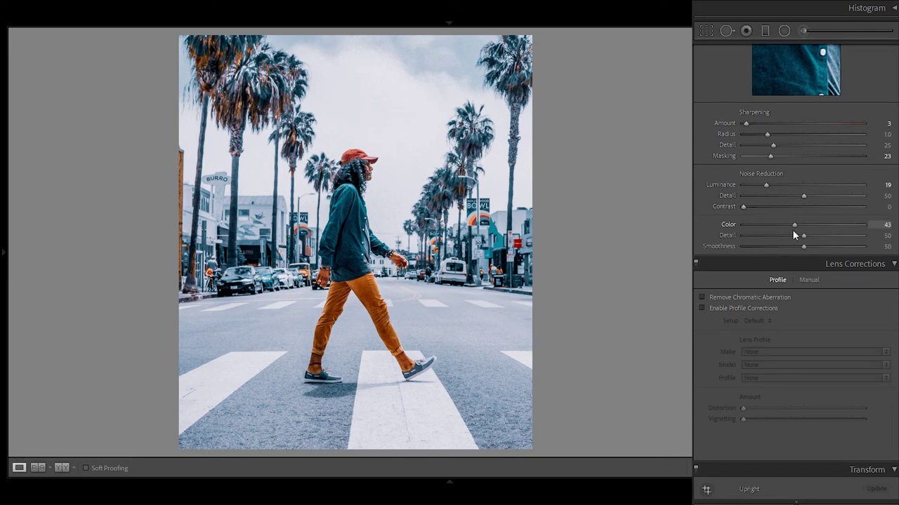
click(702, 297)
Apply a post-crop vignette with Amount -12 in the Effects panel
scroll(870, 365, down, 5)
scroll(885, 407, down, 4)
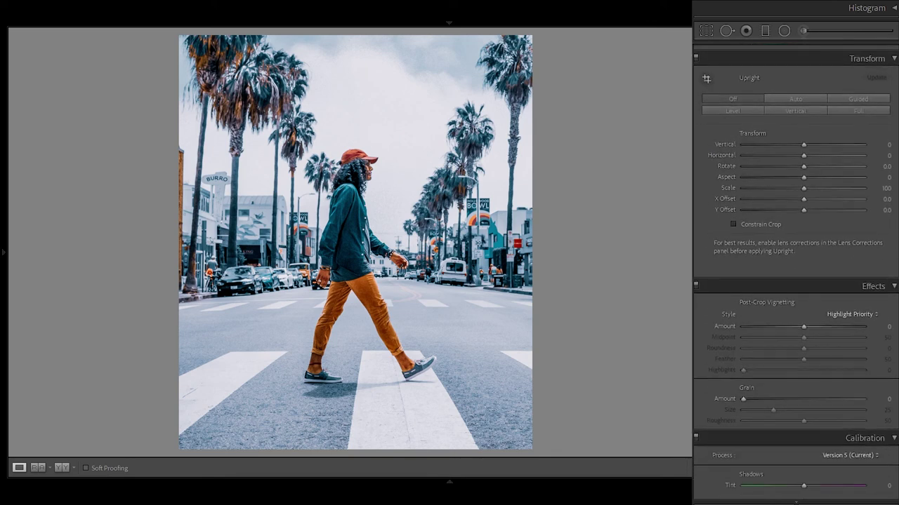
scroll(896, 449, down, 3)
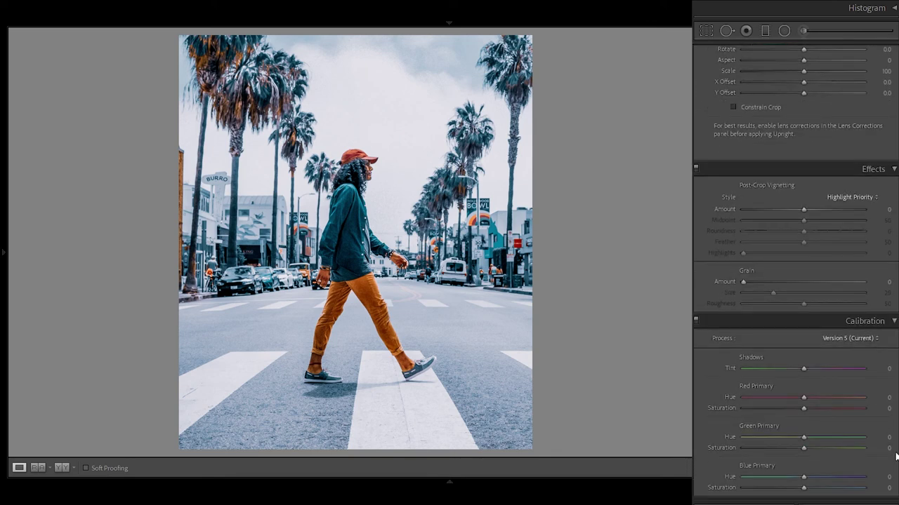
drag(809, 206, 796, 211)
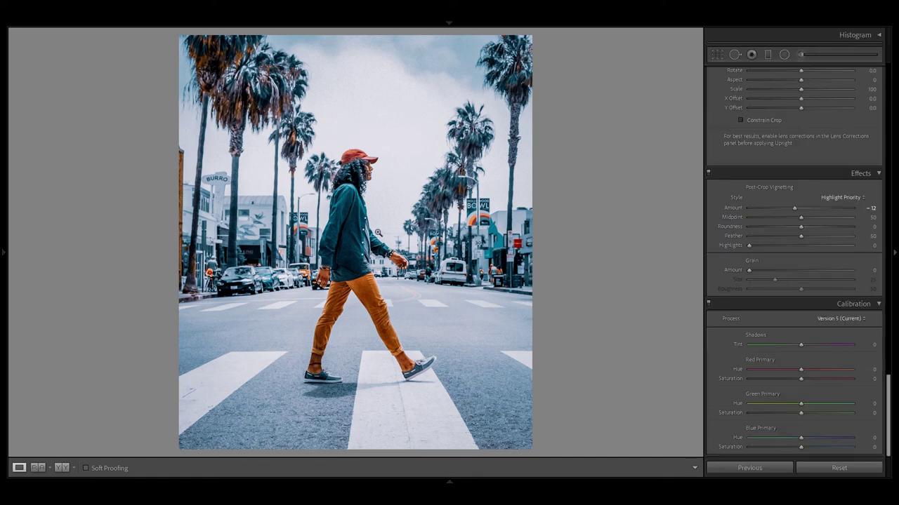
Turn on Before/After view and apply the Previous settings to the second and third street photos
key(shift+y)
click(449, 482)
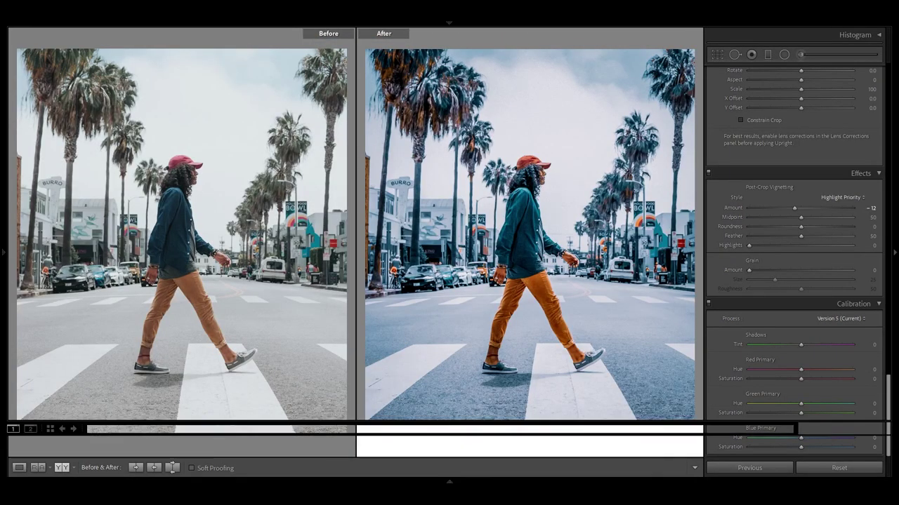
click(58, 455)
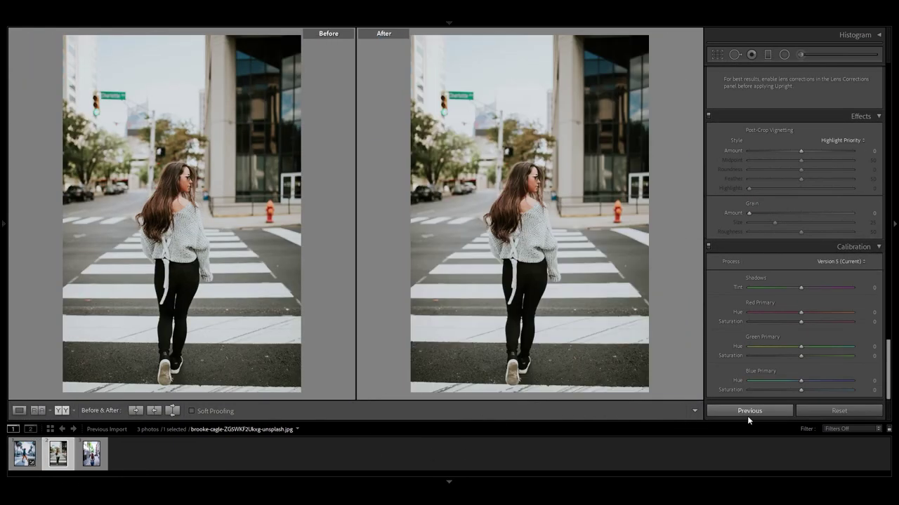
click(751, 411)
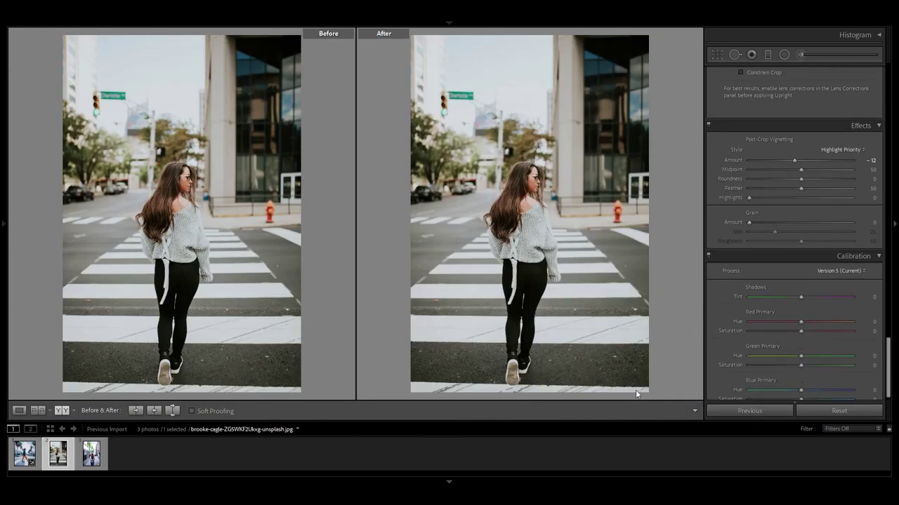
click(91, 455)
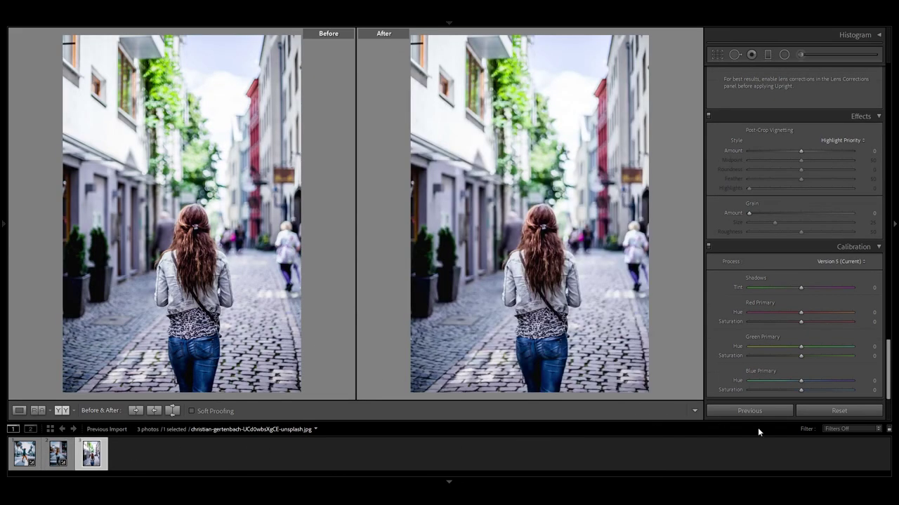
click(750, 411)
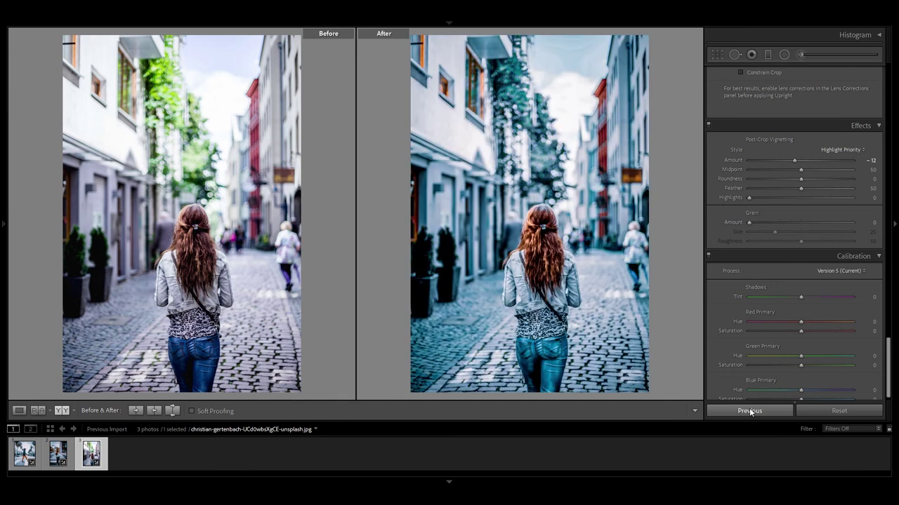